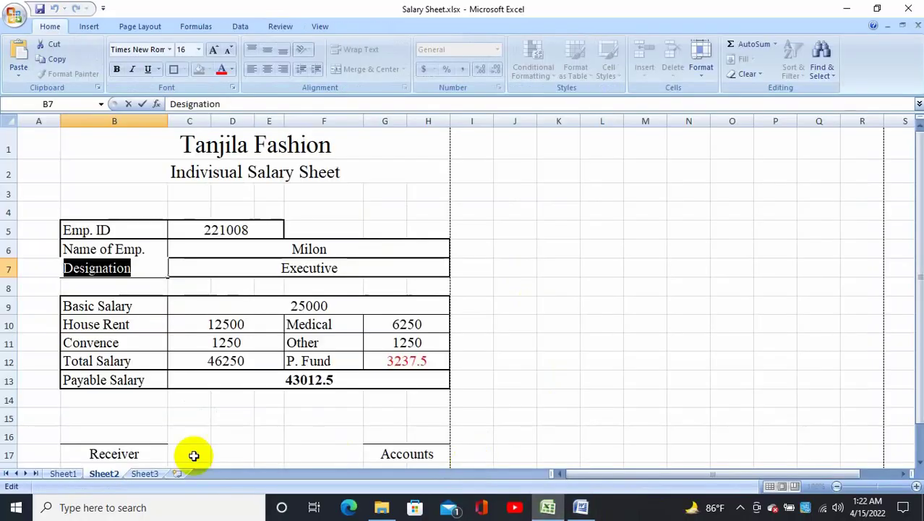
Review the employee salary table on Sheet1, then scroll through the Word salary-slip template.
click(65, 473)
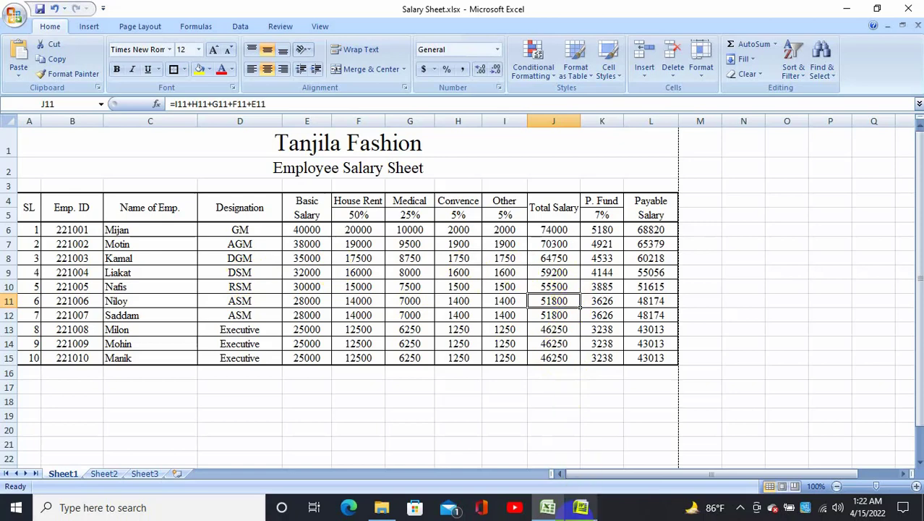
click(581, 507)
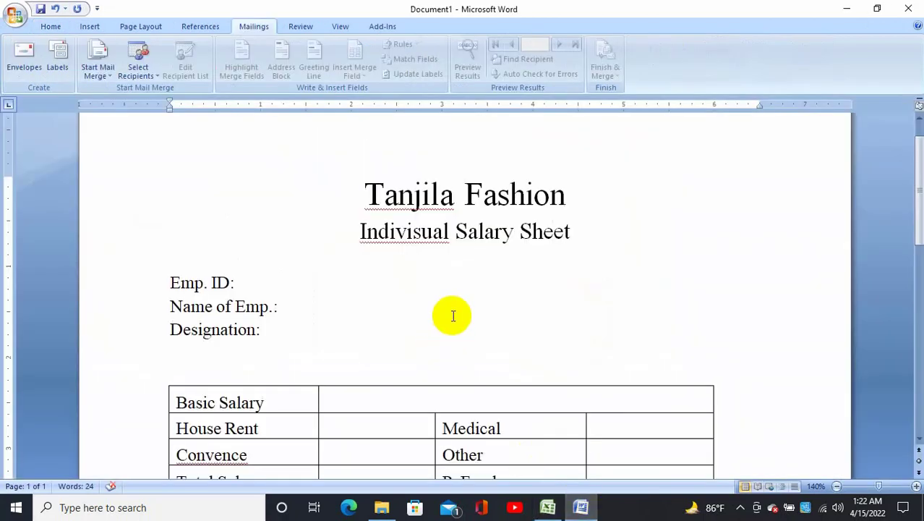
scroll(452, 315, down, 1)
scroll(452, 315, down, 1)
scroll(452, 315, down, 1)
scroll(452, 315, up, 1)
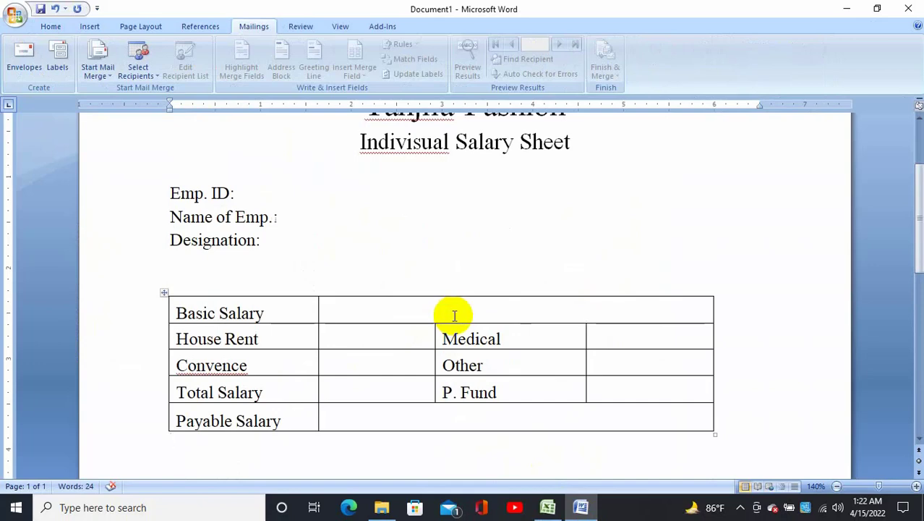
scroll(452, 315, up, 1)
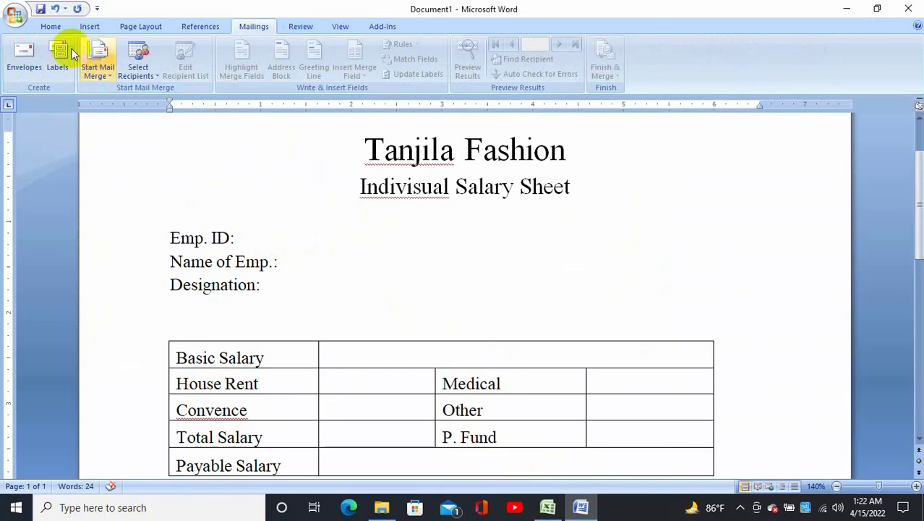
Show Word's Home tab, recheck the Excel salary data, and return to the Word template.
click(52, 26)
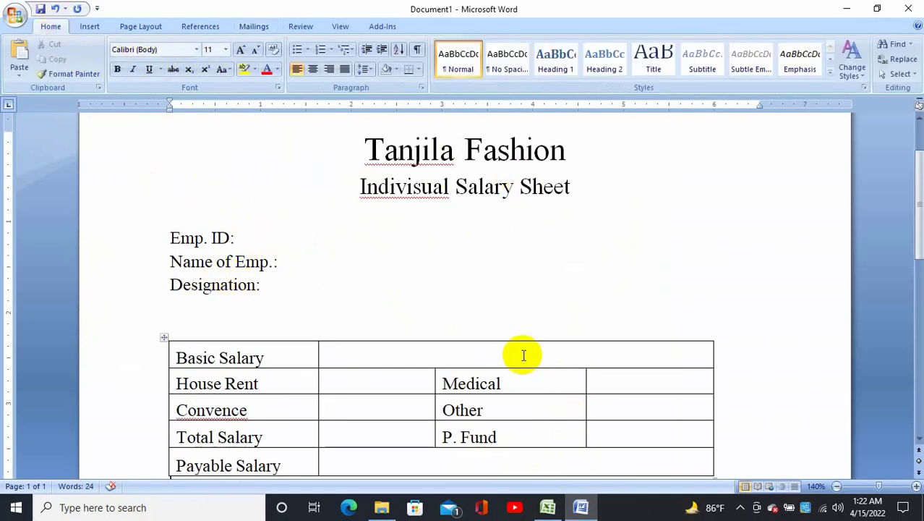
click(548, 507)
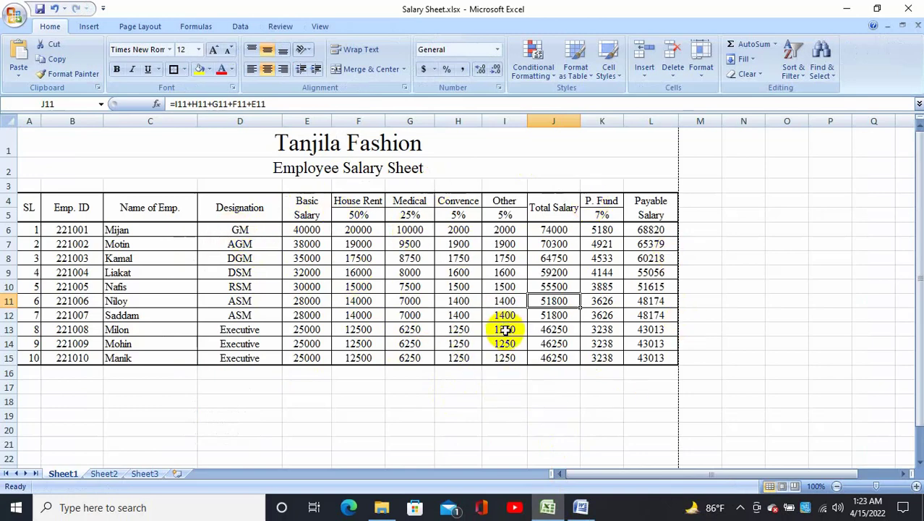
click(589, 510)
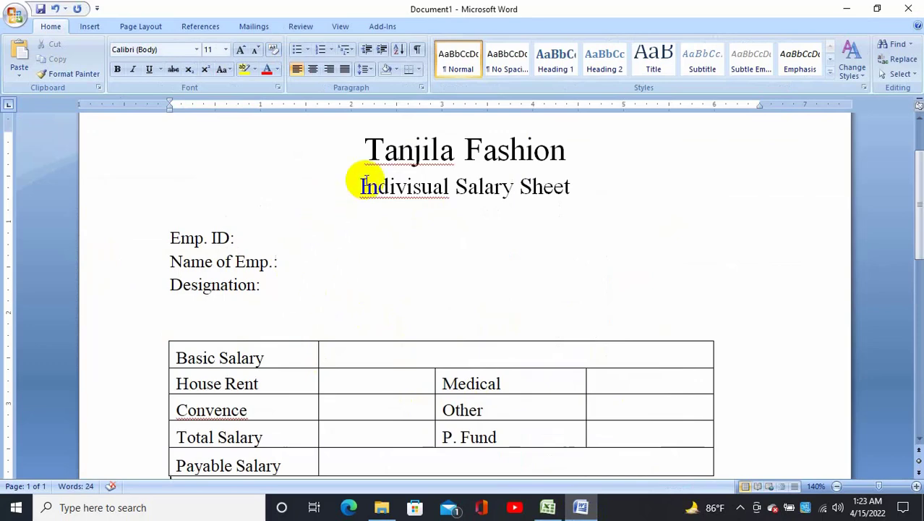
Use Sheet1$ of Documents\Salary Sheet.xlsx as the existing mail-merge recipient list.
click(257, 27)
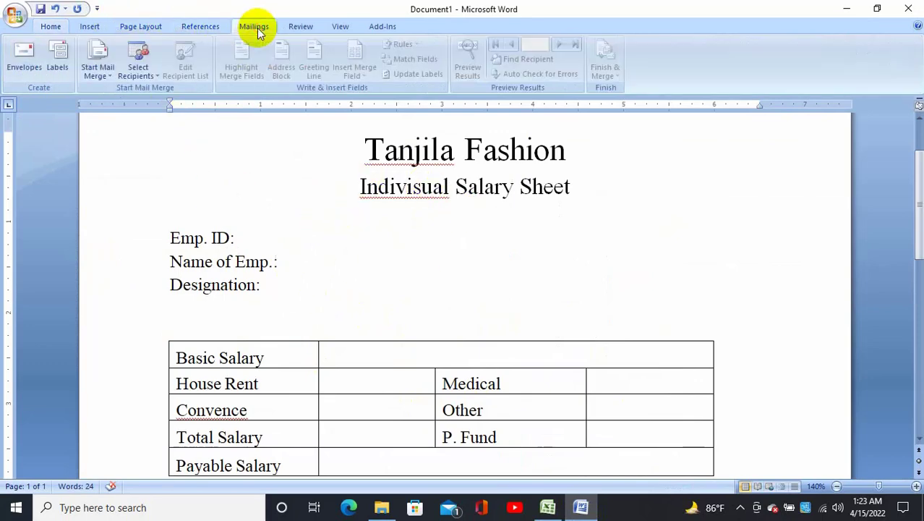
click(147, 79)
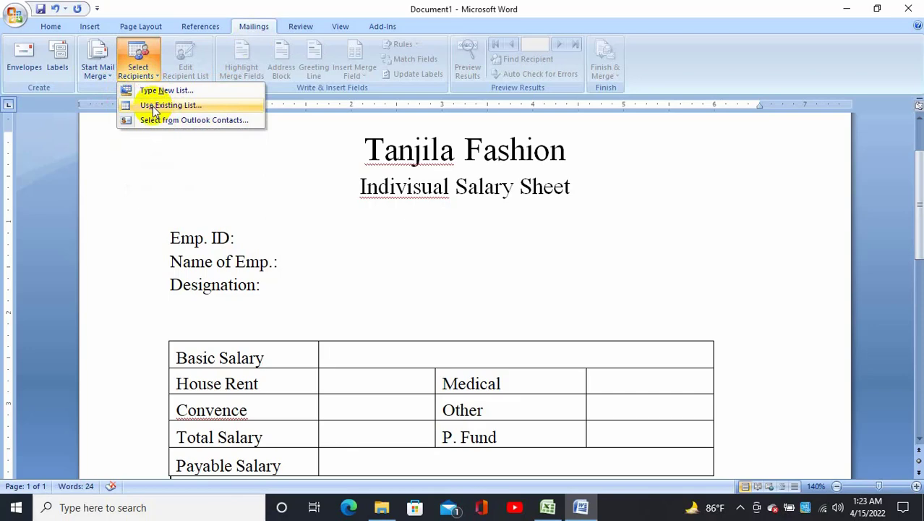
click(153, 106)
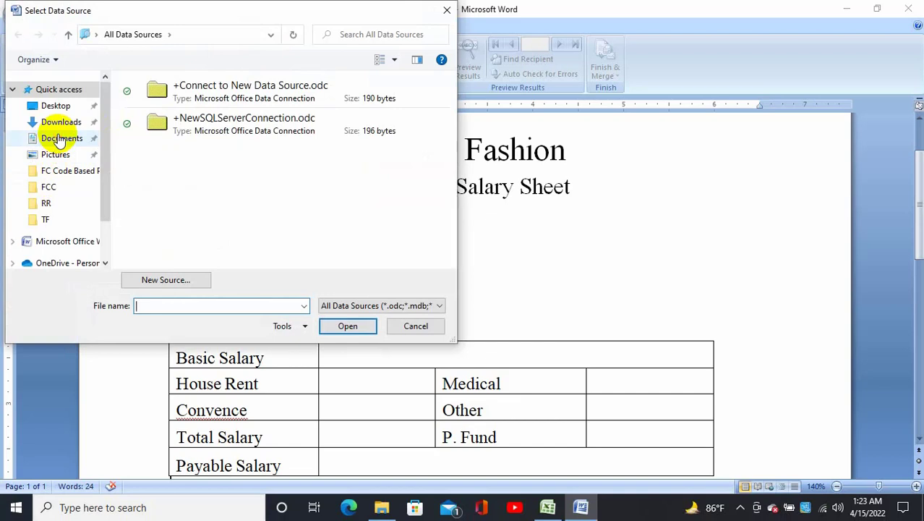
click(59, 140)
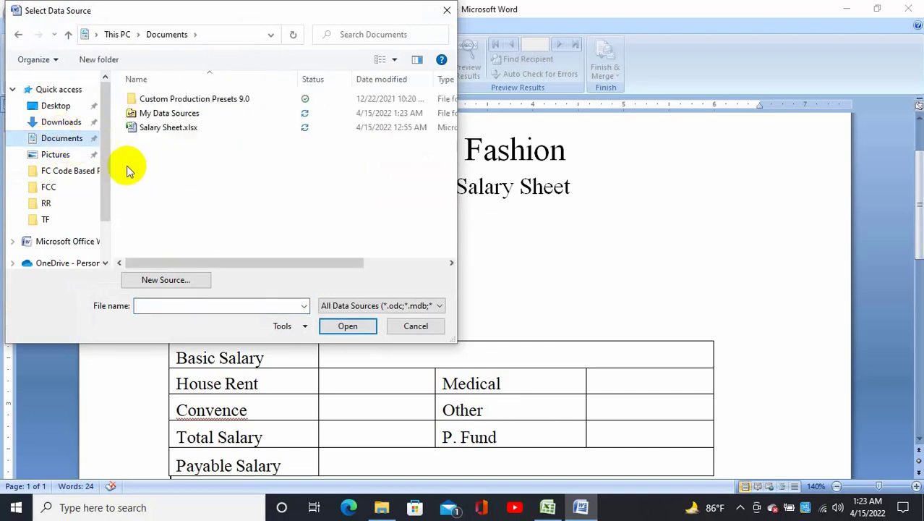
click(165, 136)
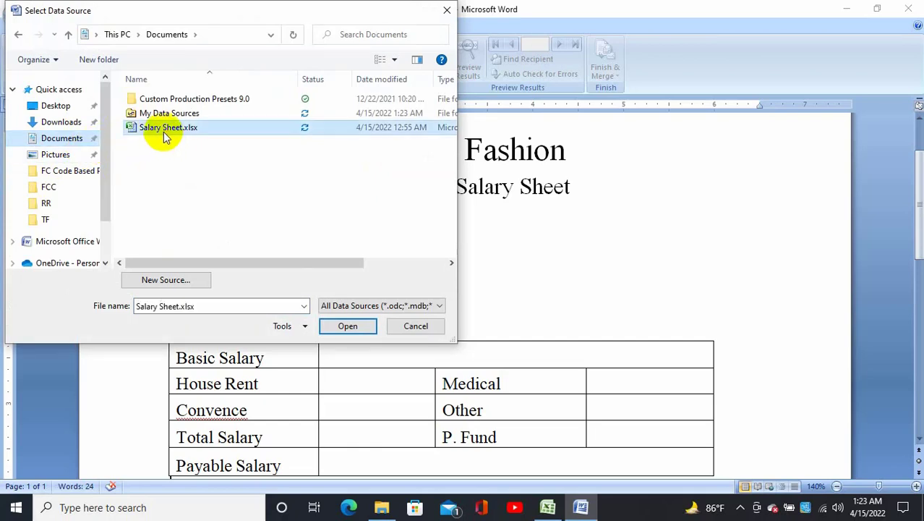
click(347, 325)
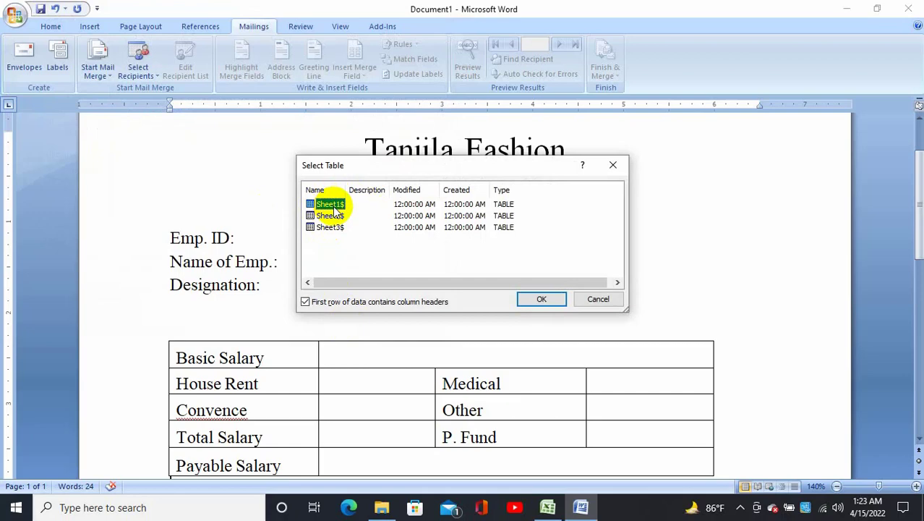
click(535, 300)
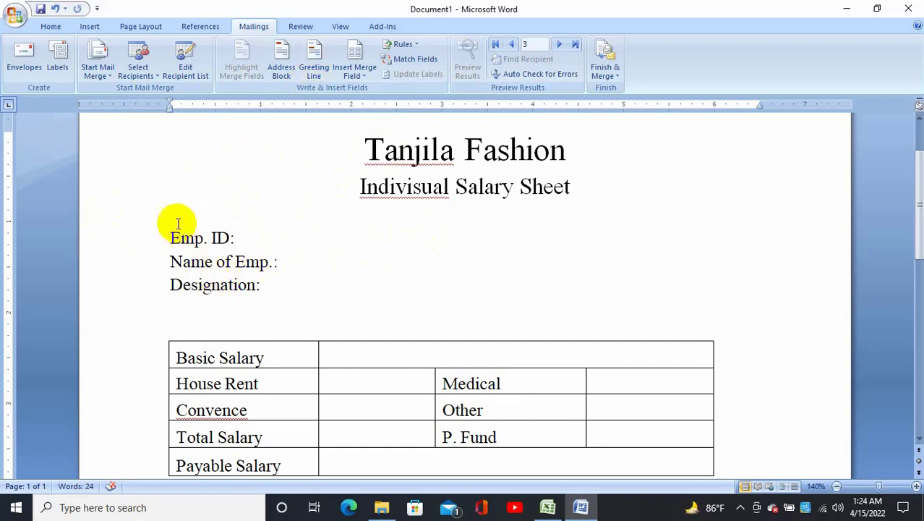
Insert the Emp. ID, employee name and Designation merge fields after their labels.
click(241, 238)
click(369, 74)
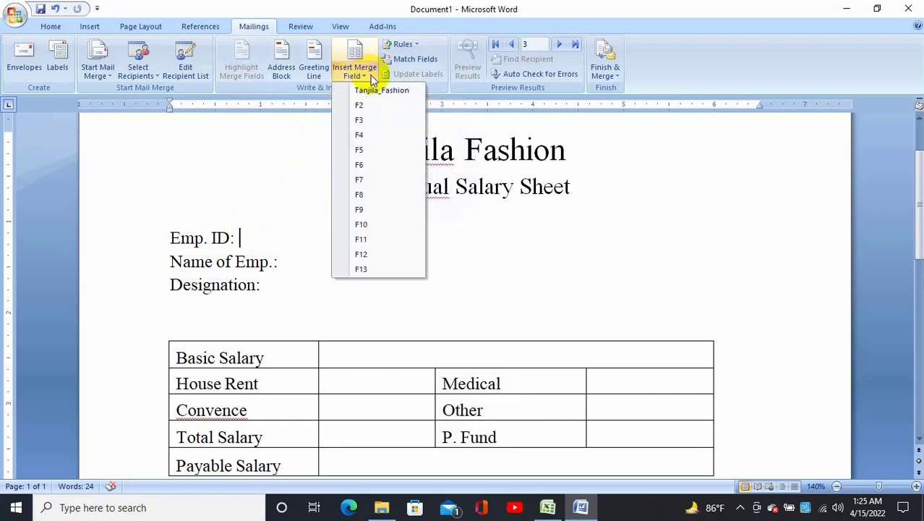
click(363, 108)
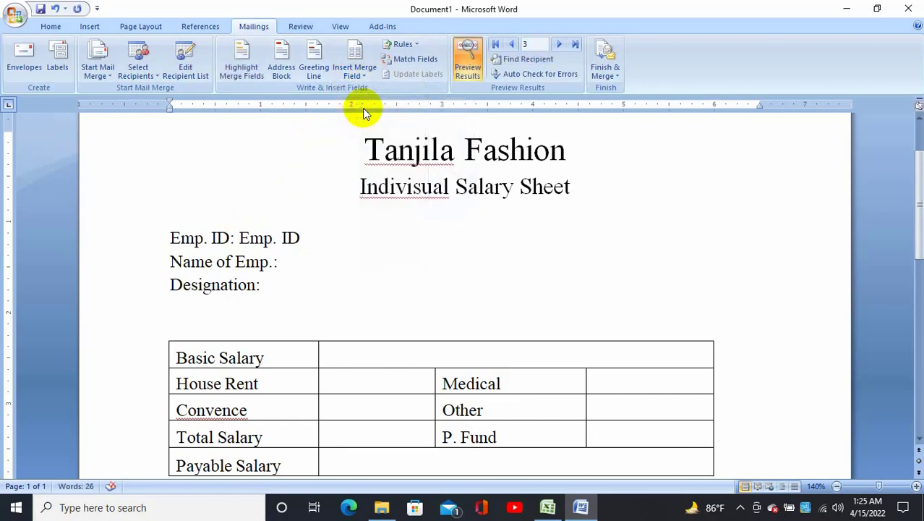
click(285, 262)
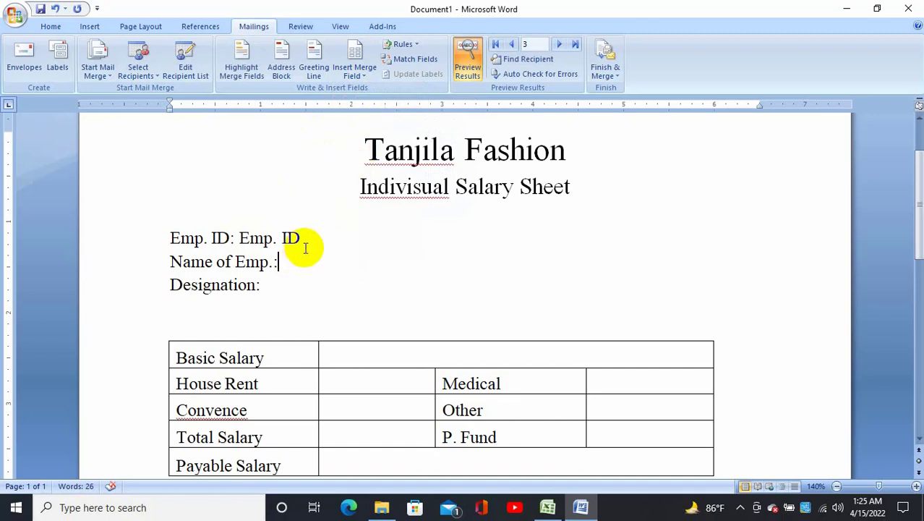
click(371, 70)
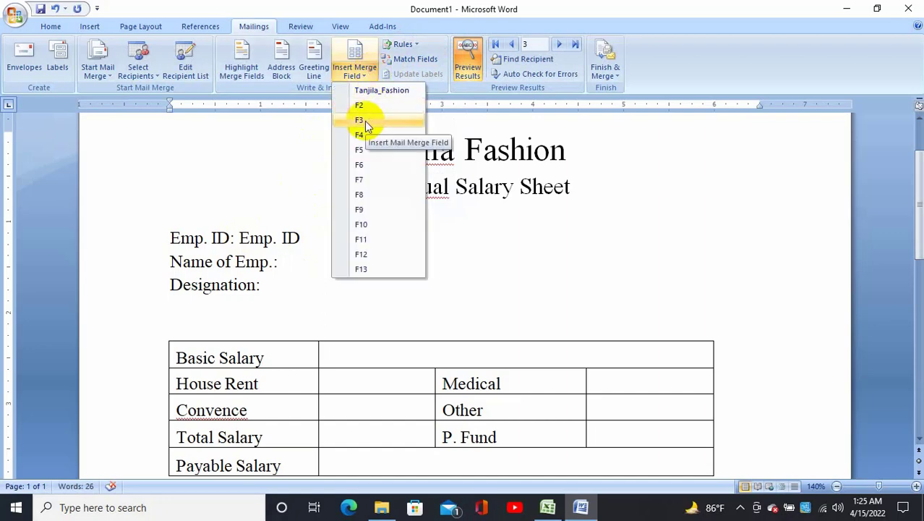
click(365, 120)
click(304, 291)
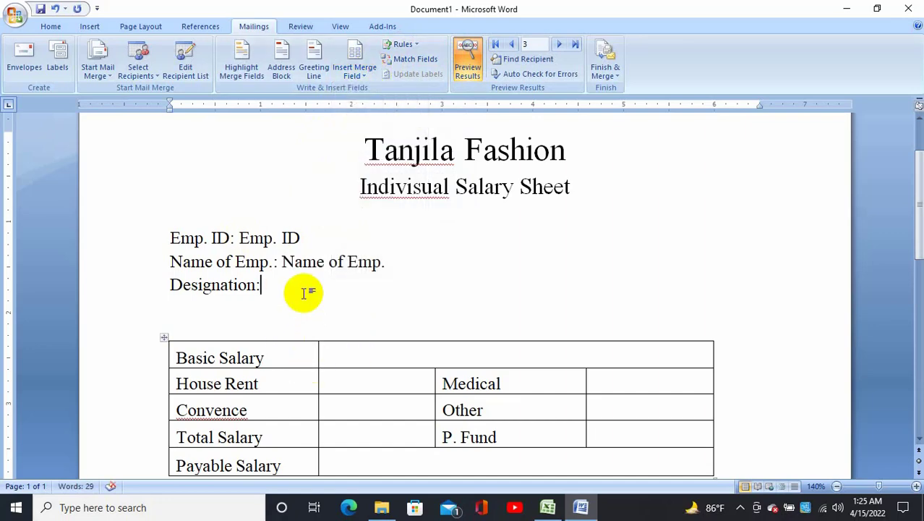
click(368, 71)
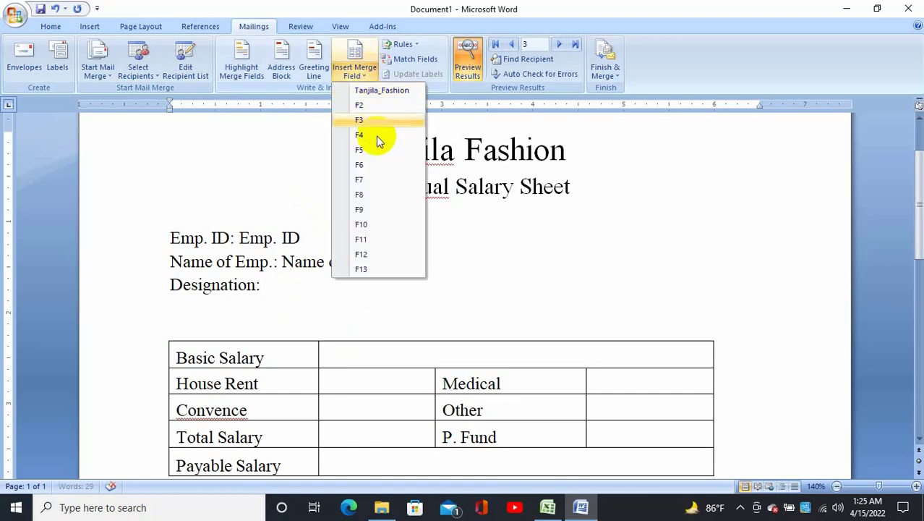
click(369, 138)
Insert the Basic Salary, House Rent and Medical merge fields into their value cells.
click(397, 349)
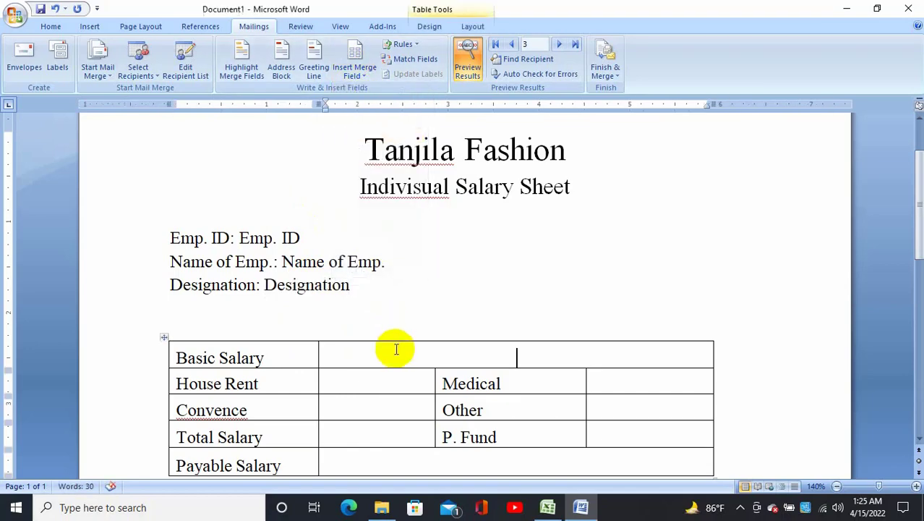
click(364, 73)
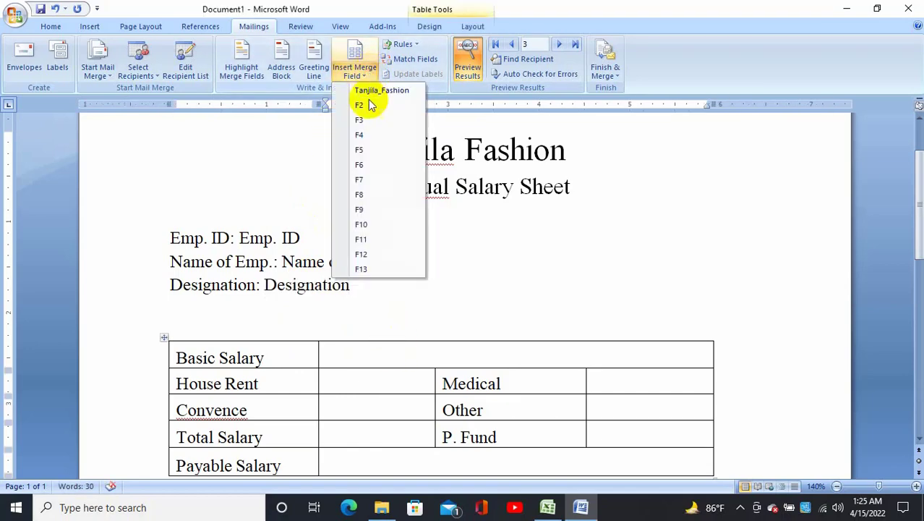
click(361, 150)
click(375, 383)
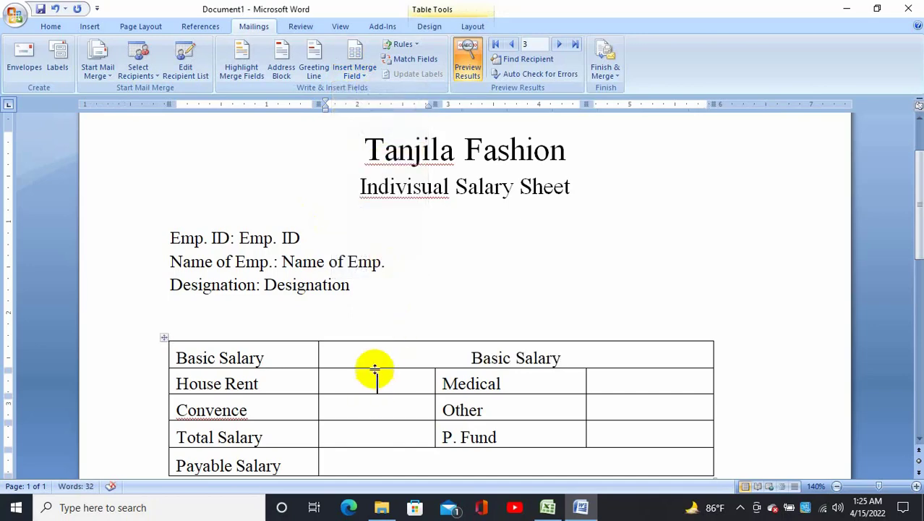
click(353, 72)
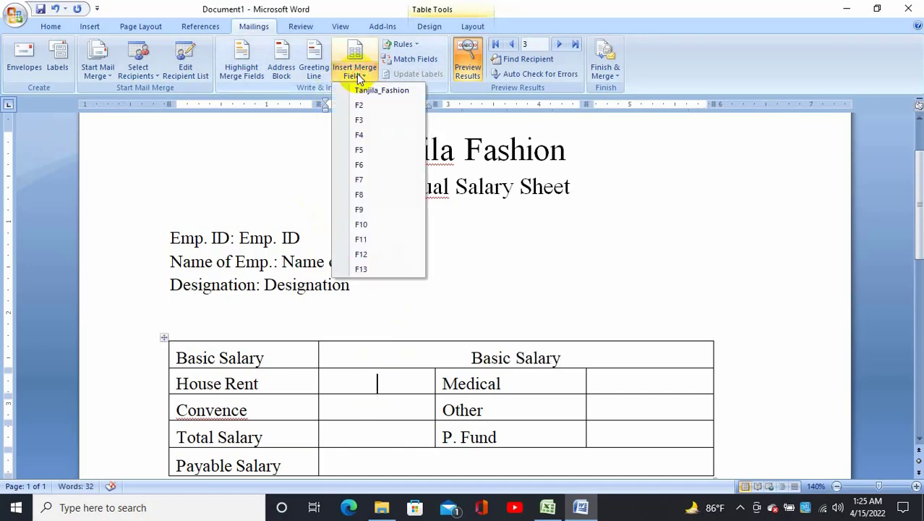
click(361, 166)
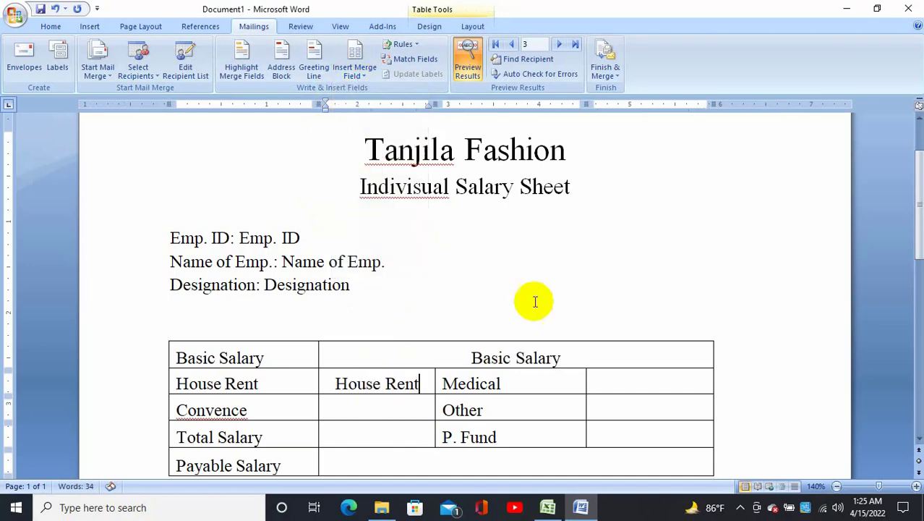
click(634, 378)
click(354, 74)
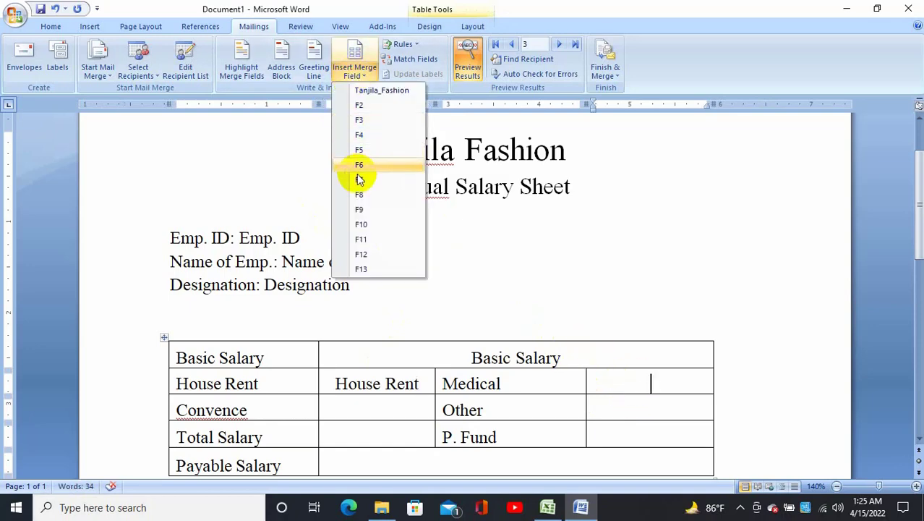
click(359, 180)
Insert the Convence and Other merge fields into their value cells.
click(365, 403)
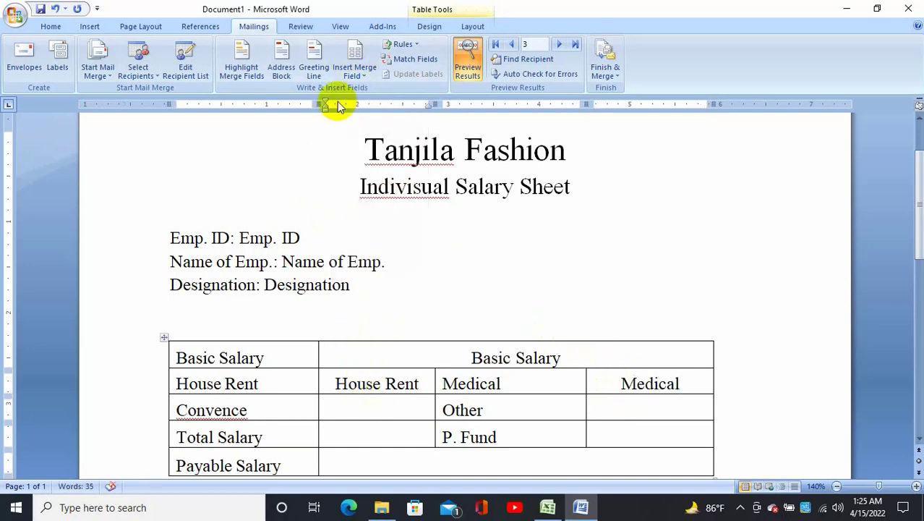
click(354, 62)
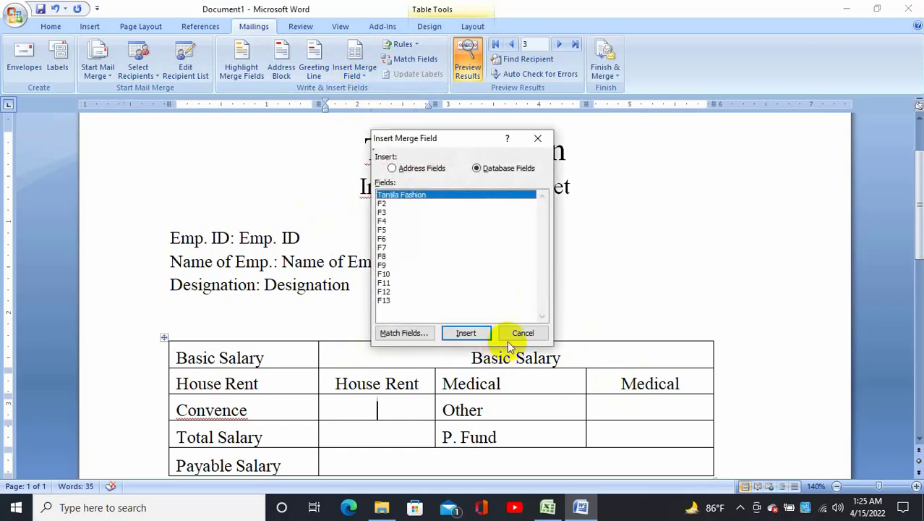
click(522, 332)
click(361, 81)
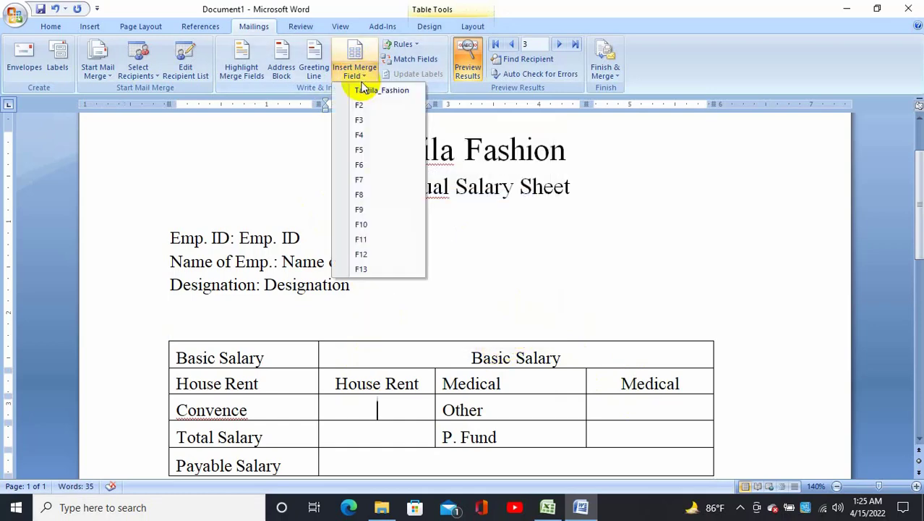
click(359, 195)
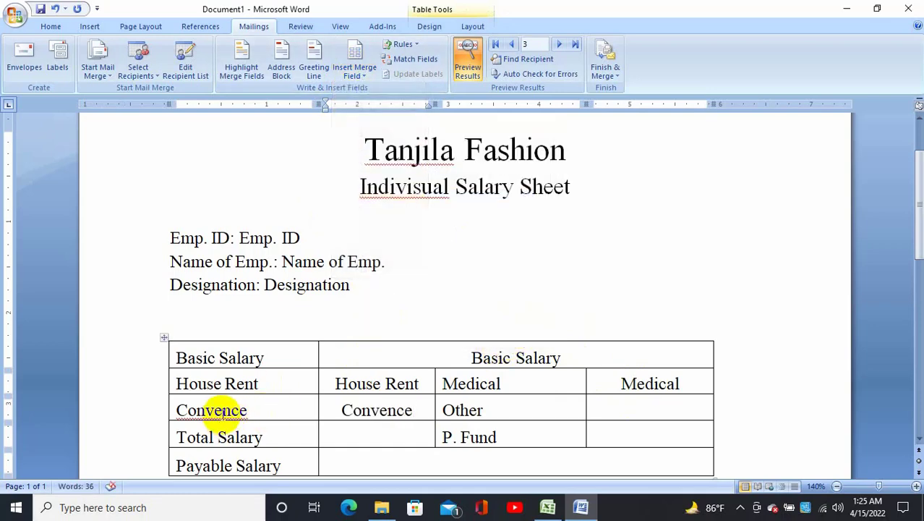
key(Tab)
key(Tab)
click(359, 75)
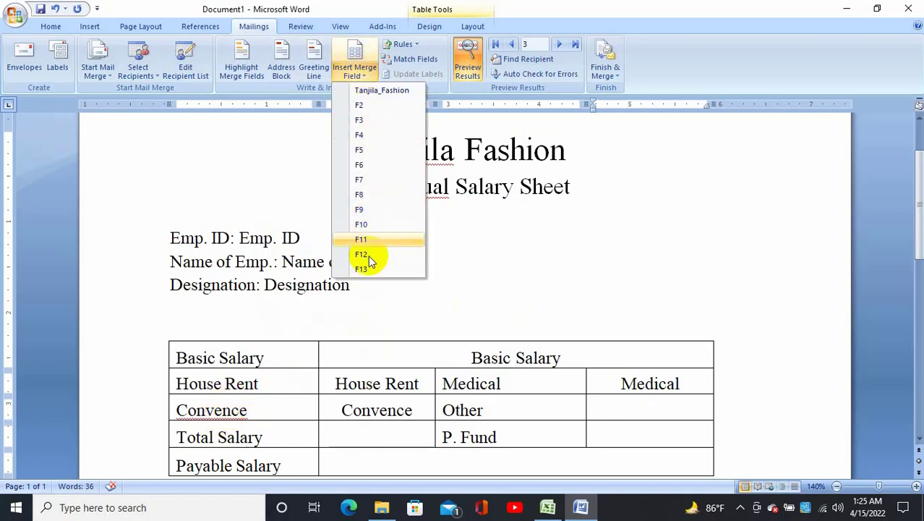
click(360, 209)
Insert the Total Salary, P. Fund and Payable Salary merge fields into their value cells.
click(376, 438)
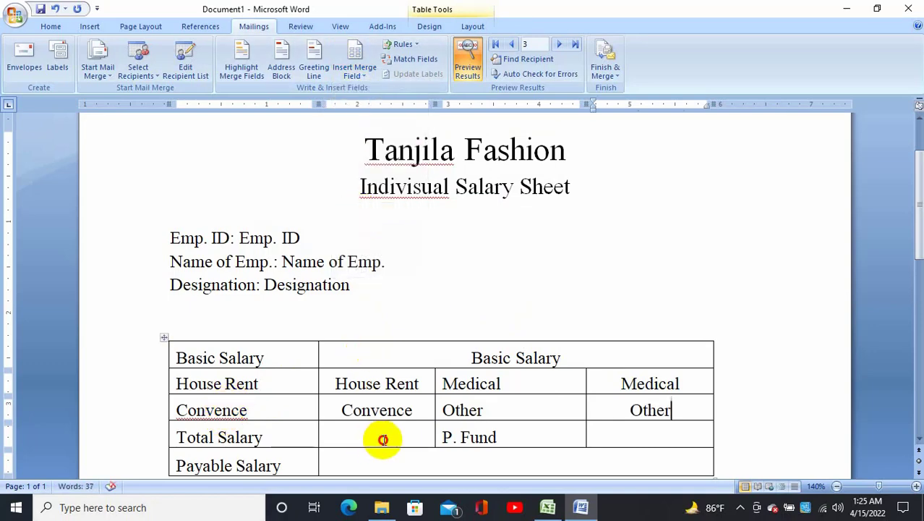
click(361, 76)
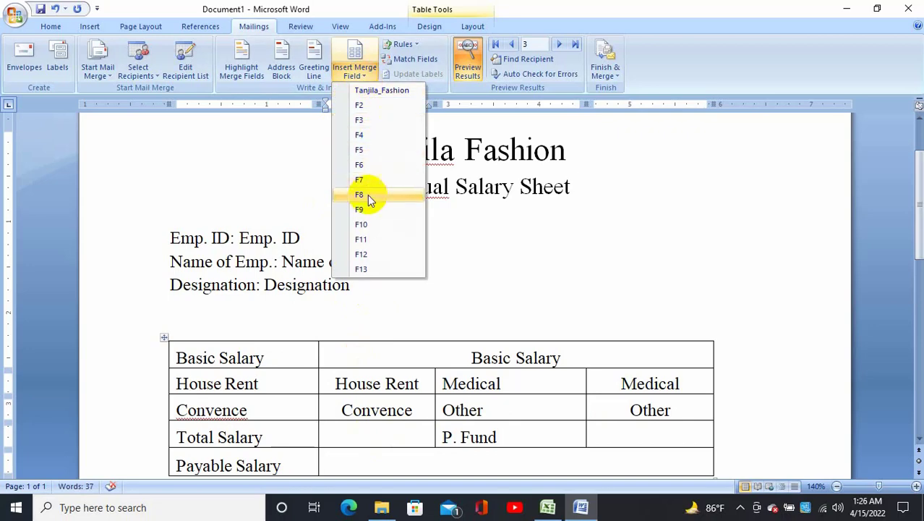
click(361, 224)
click(618, 434)
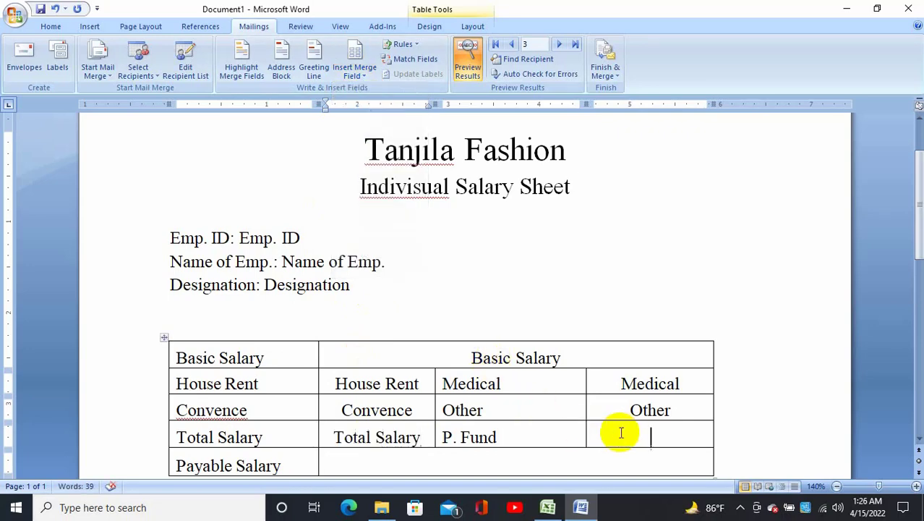
click(355, 75)
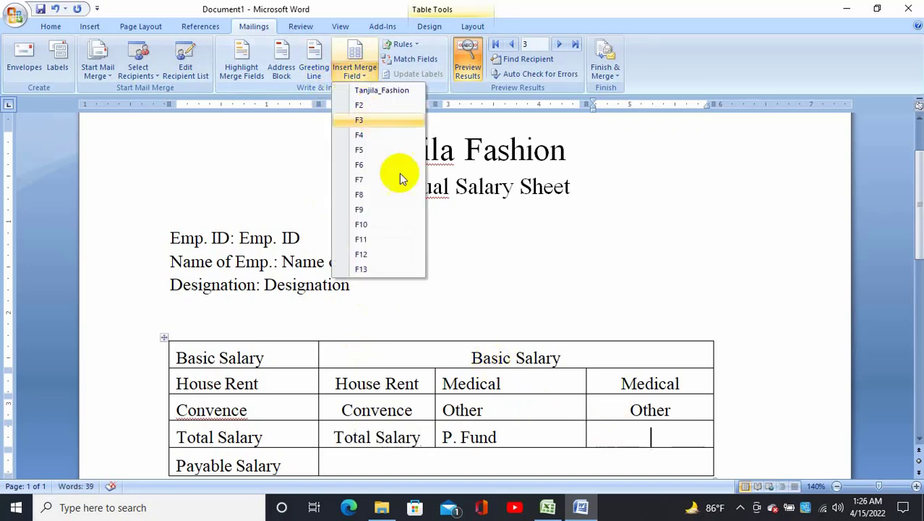
click(375, 239)
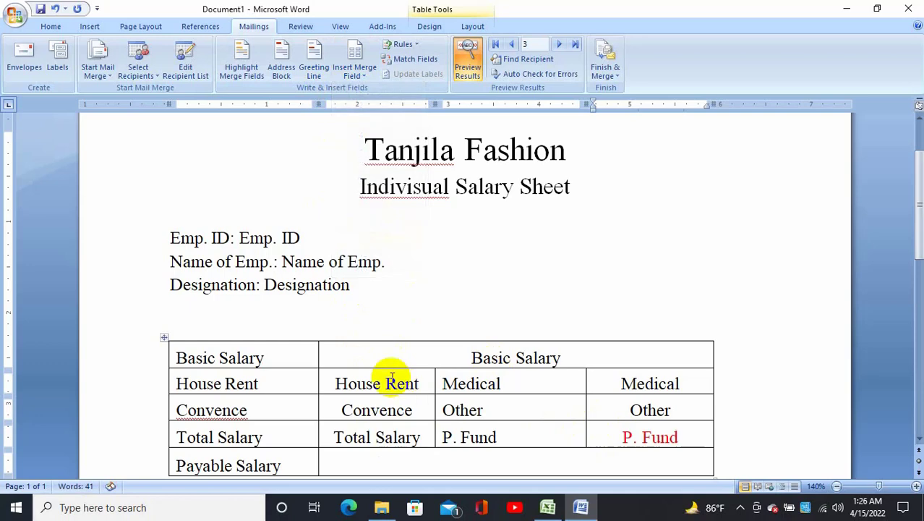
click(423, 461)
click(374, 75)
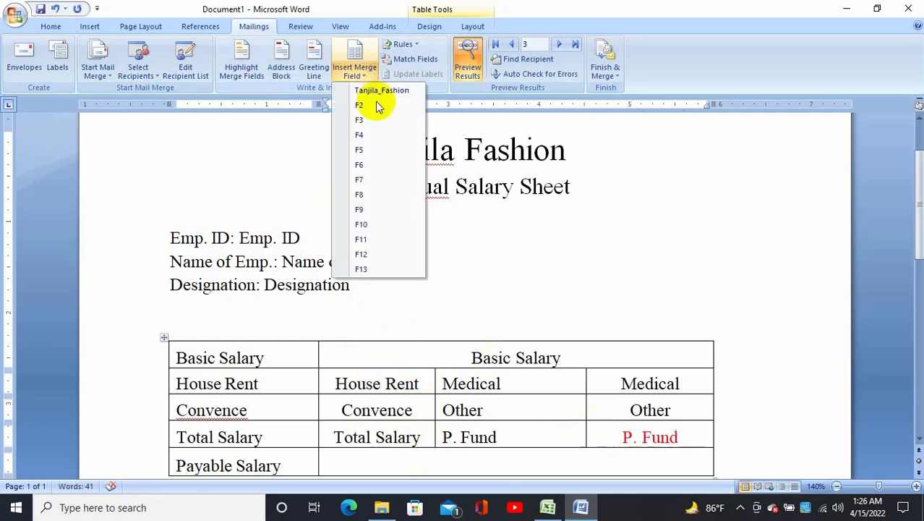
click(370, 254)
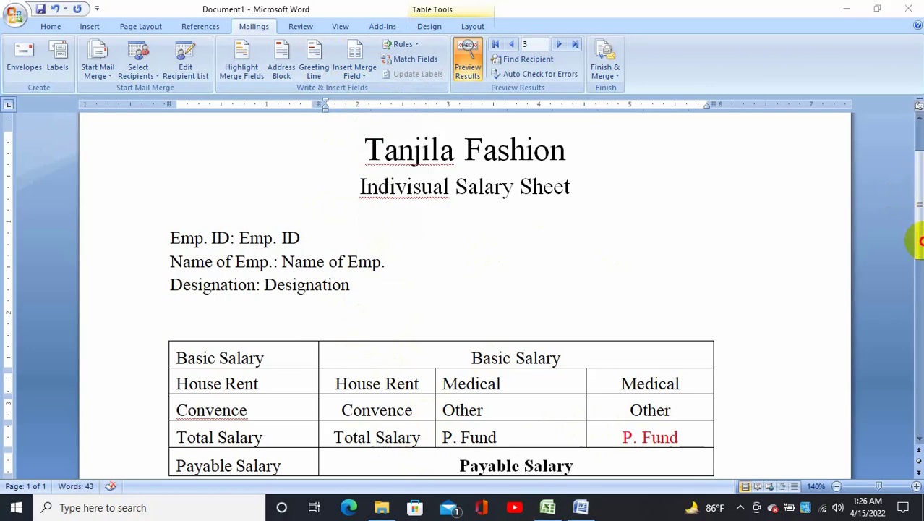
Preview merged records 4 through 11, ending on the ASM with payable salary 48174.
drag(919, 225, 920, 244)
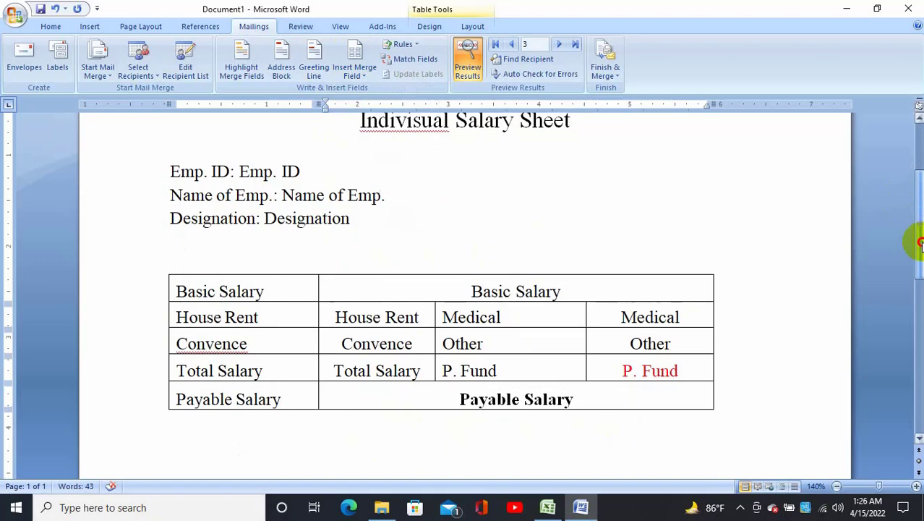
drag(919, 244, 919, 233)
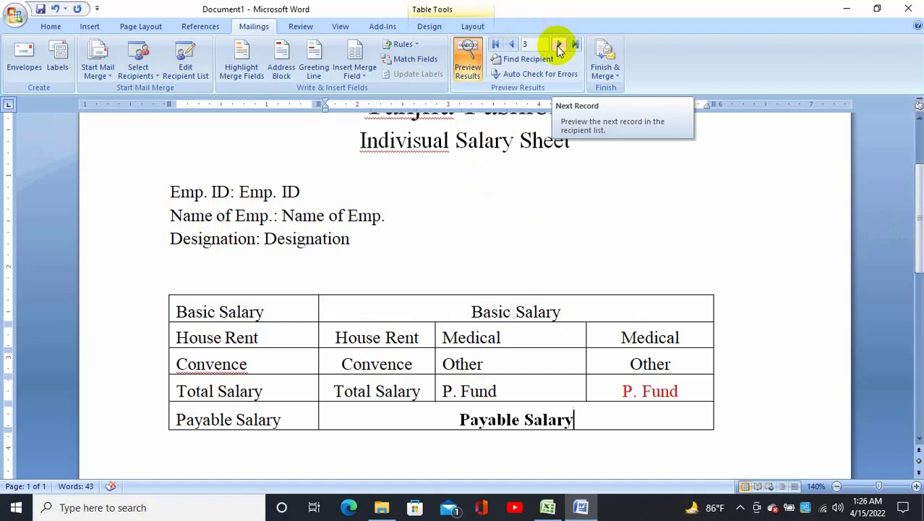
click(556, 46)
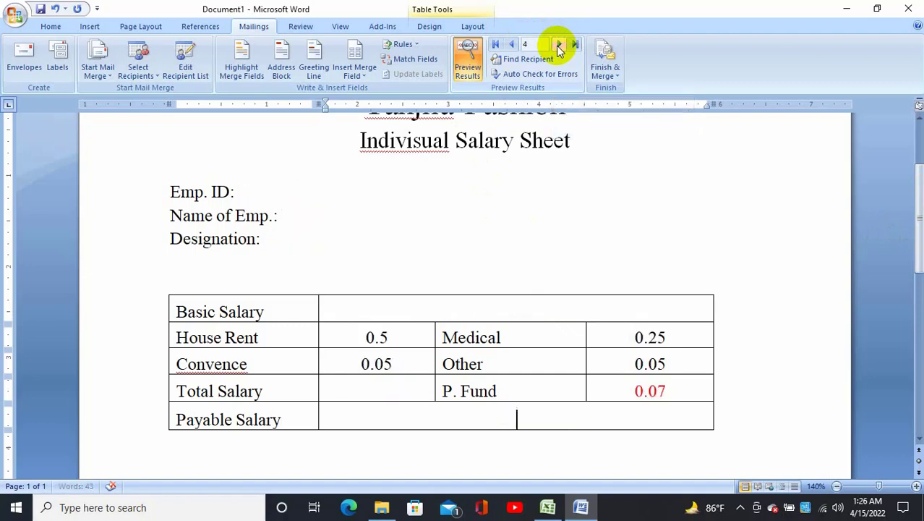
click(556, 45)
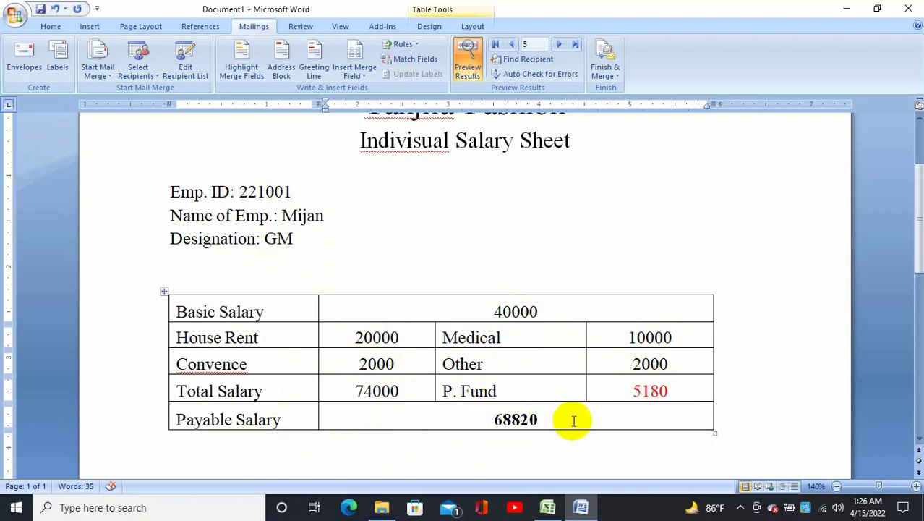
click(562, 46)
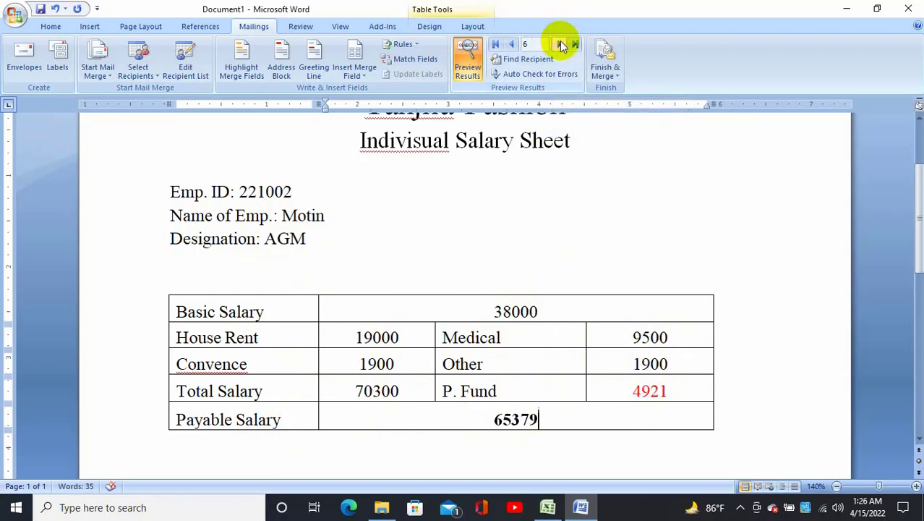
click(562, 46)
click(562, 46)
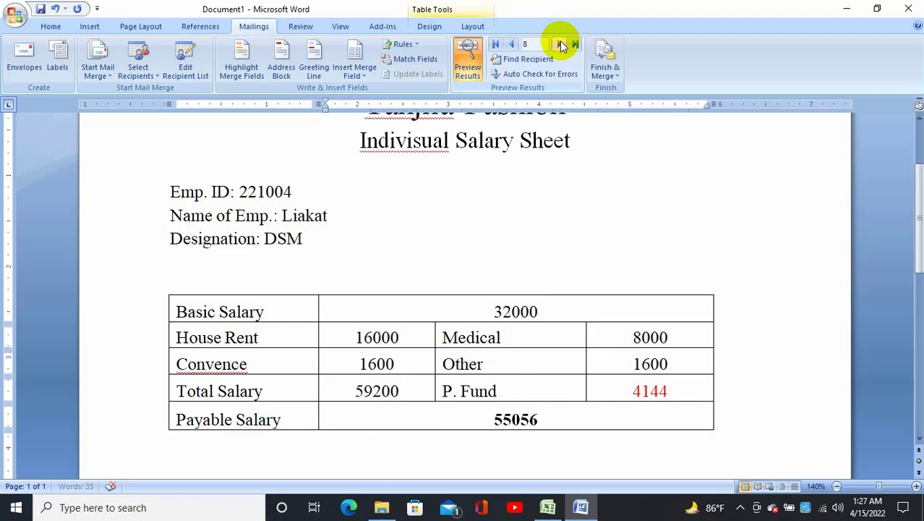
click(562, 46)
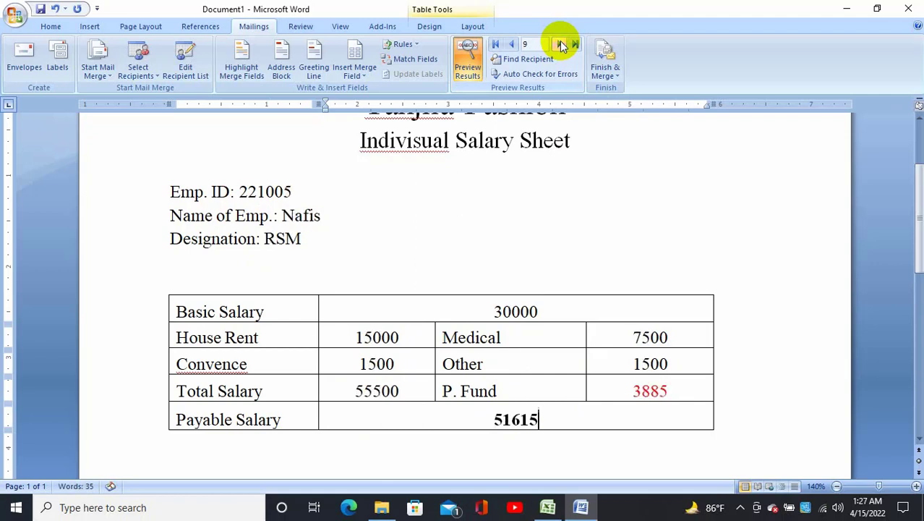
click(562, 45)
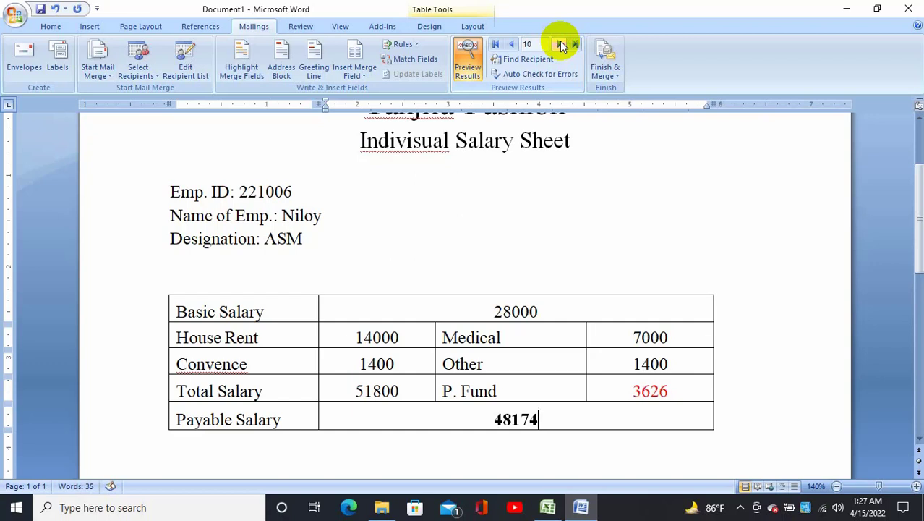
click(562, 46)
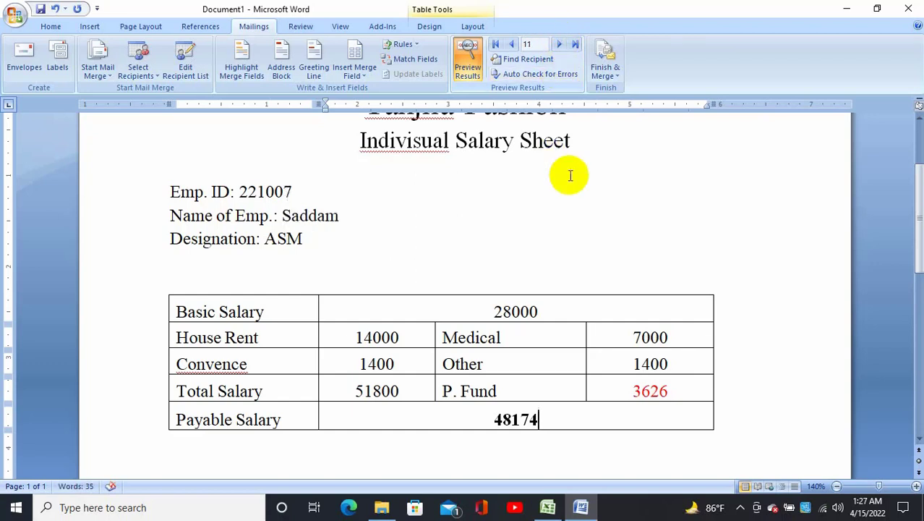